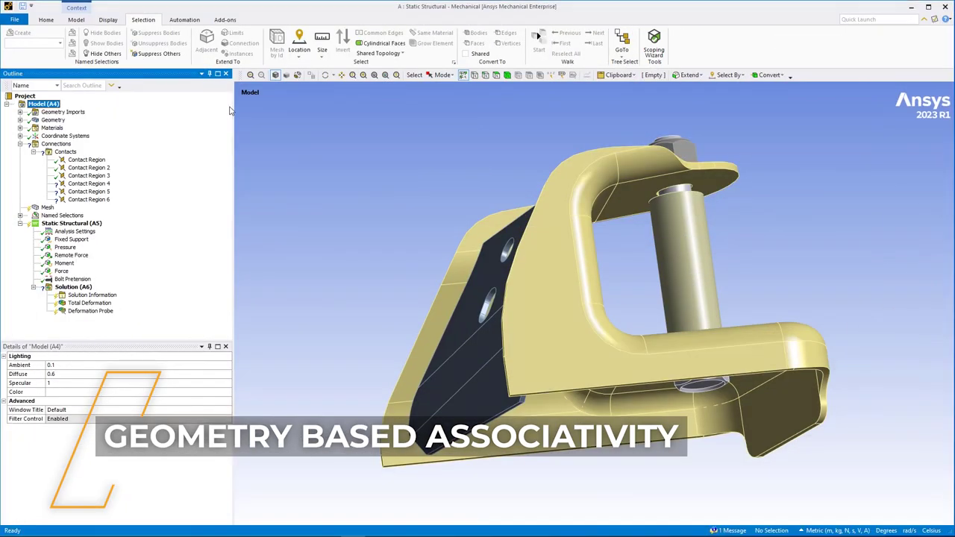
Review Contact Region 4's unresolved scoping in the Scoping Wizard, then fix all scoping for the model
{"action": "left_click", "coordinate": [653, 42]}
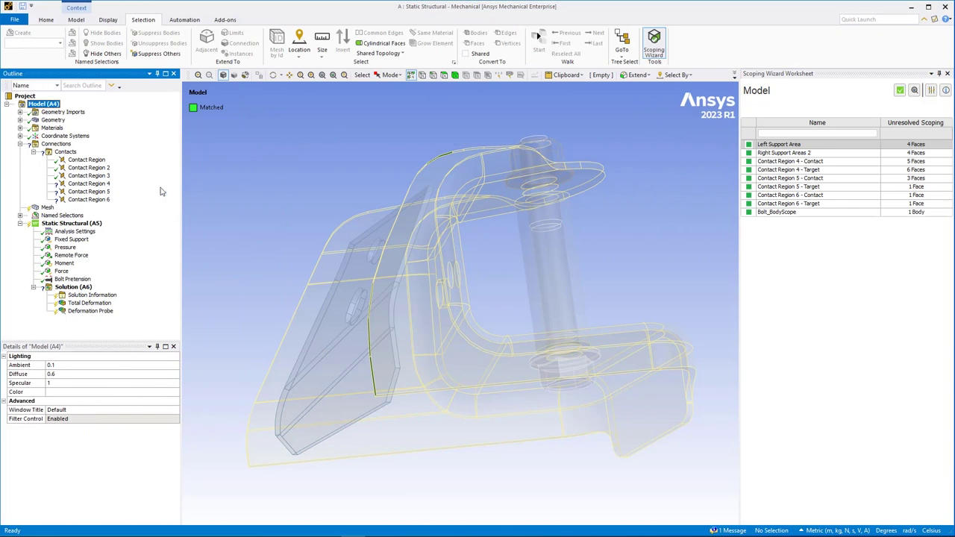
{"action": "left_click", "coordinate": [89, 184]}
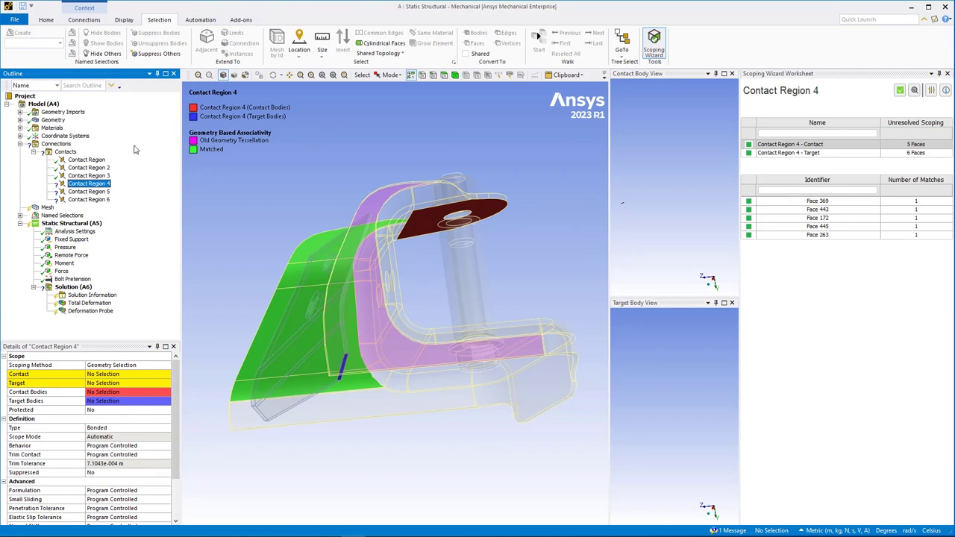
{"action": "left_click", "coordinate": [44, 104]}
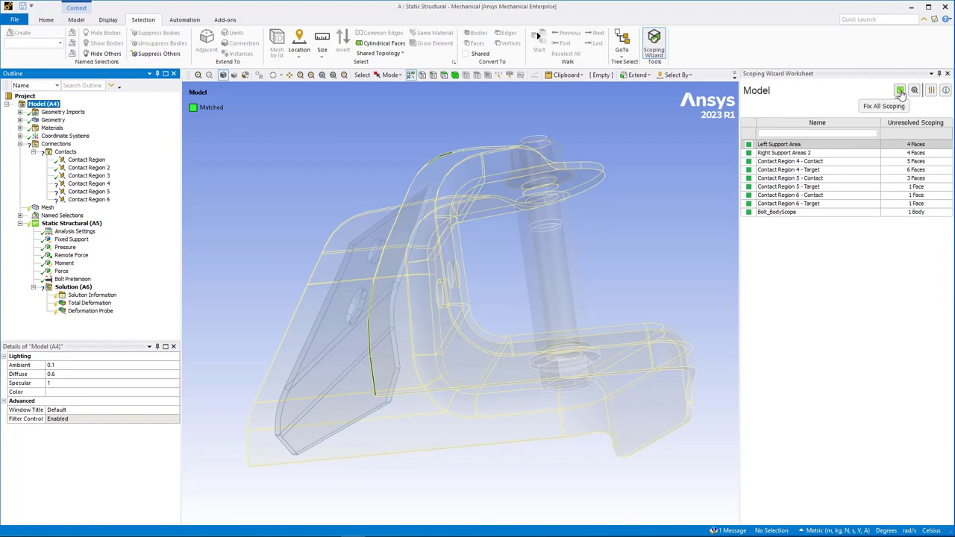
{"action": "left_click", "coordinate": [901, 90]}
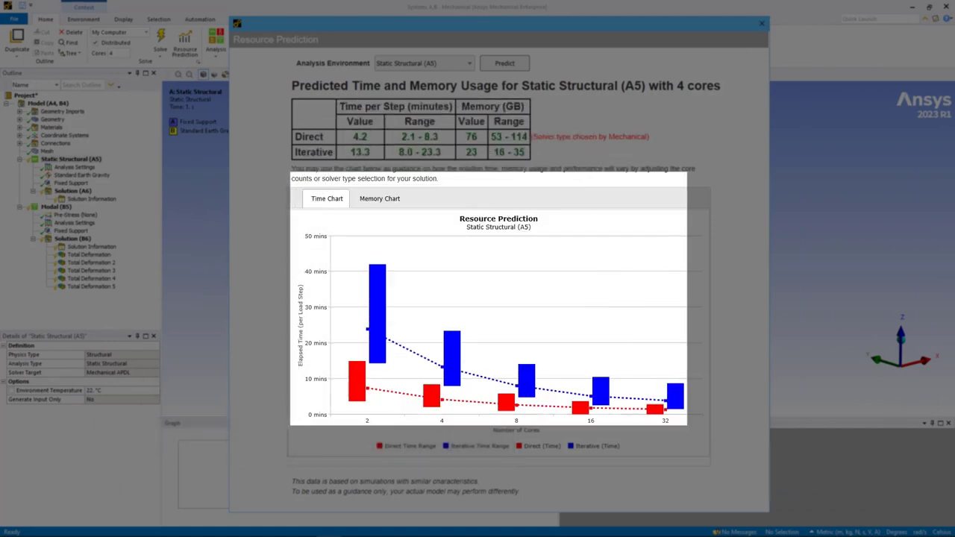
Switch the Static Structural (A5) Resource Prediction to its Memory Chart
{"action": "left_click", "coordinate": [380, 199]}
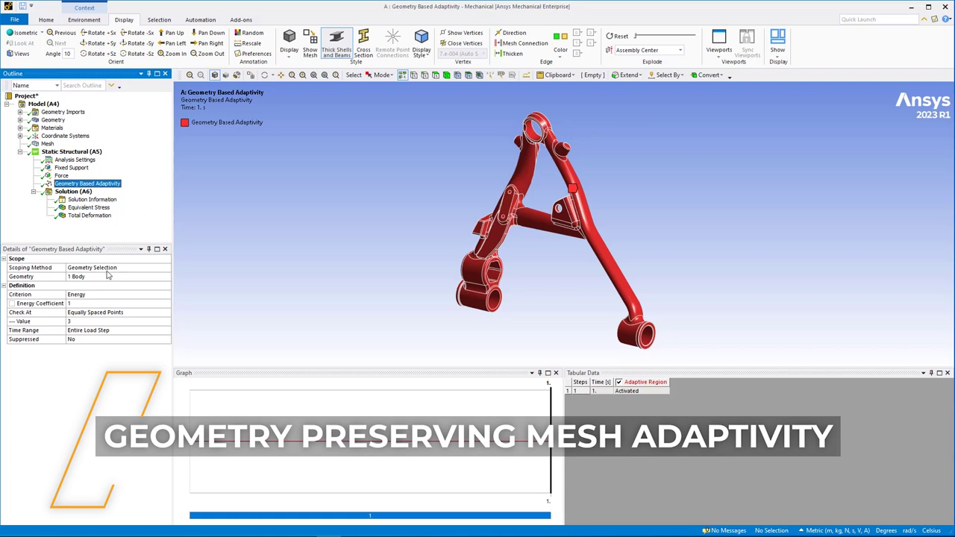
Show the Equivalent Stress result and zoom in on the arm's central junction
{"action": "left_click", "coordinate": [85, 286]}
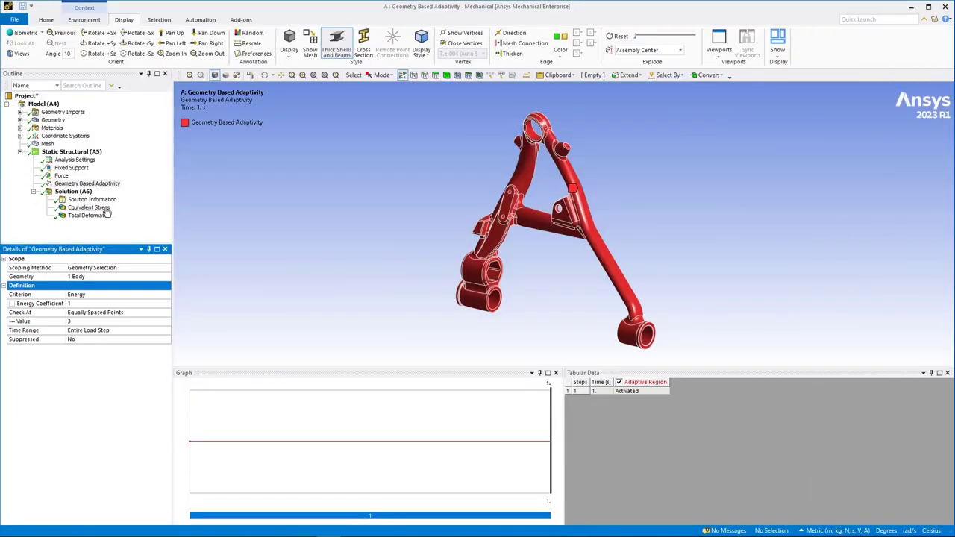
{"action": "left_click", "coordinate": [102, 208]}
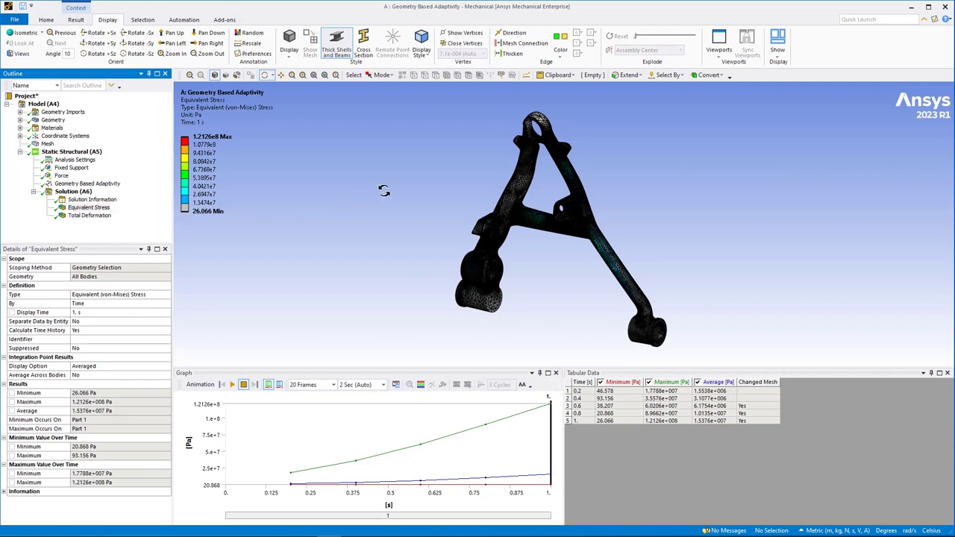
{"action": "left_click_drag", "start_coordinate": [384, 191], "coordinate": [734, 255]}
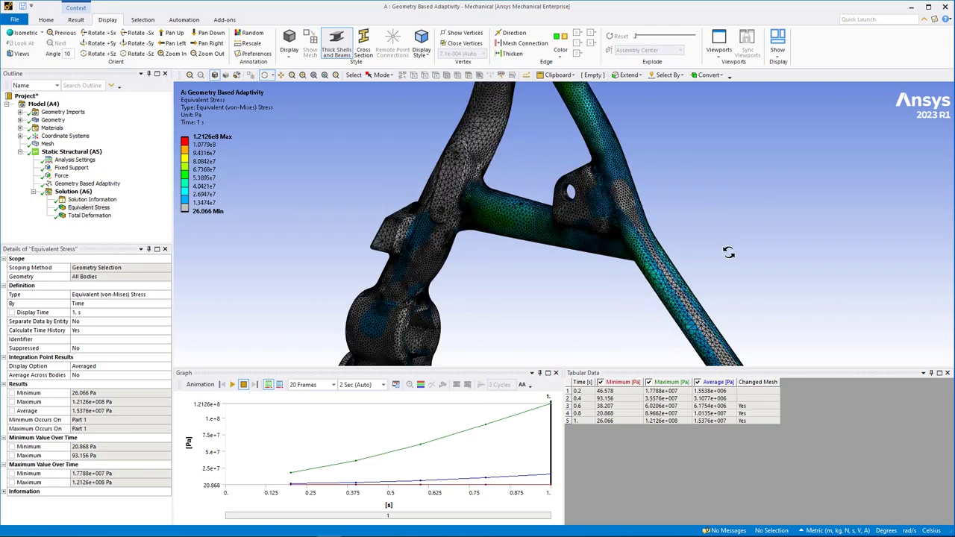
Retrieve the stress result at 0.4 s, then at 0.8 s, from the Tabular Data rows
{"action": "right_click", "coordinate": [639, 400]}
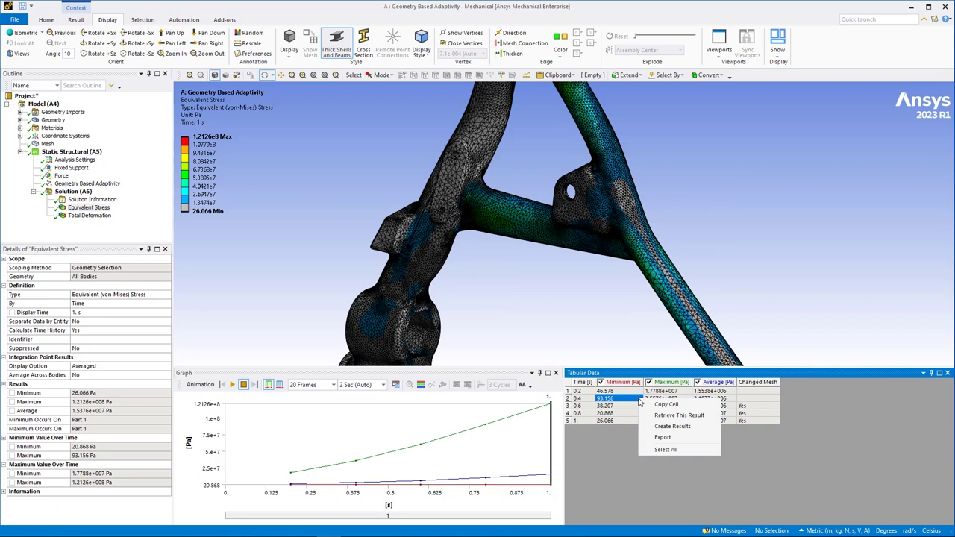
{"action": "left_click", "coordinate": [648, 419]}
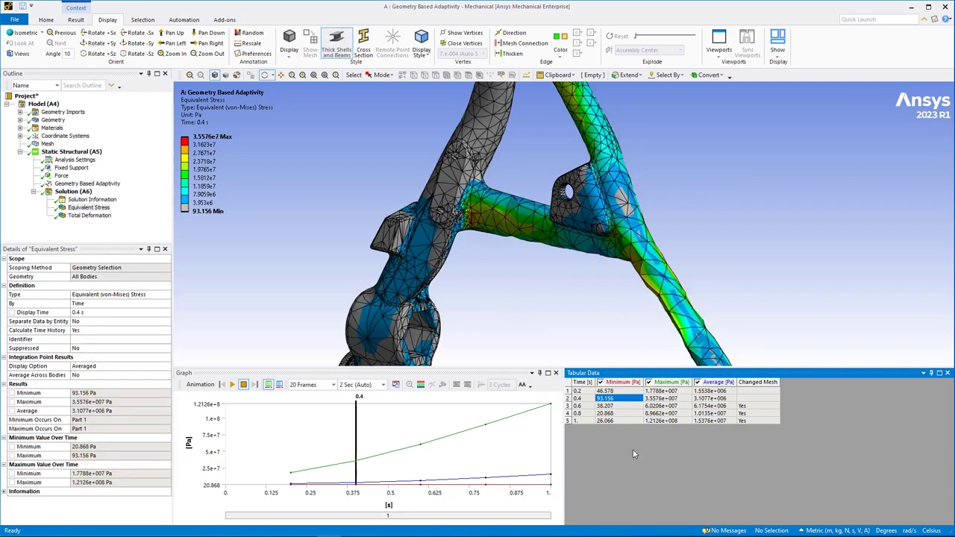
{"action": "left_click", "coordinate": [630, 414]}
{"action": "right_click", "coordinate": [631, 412]}
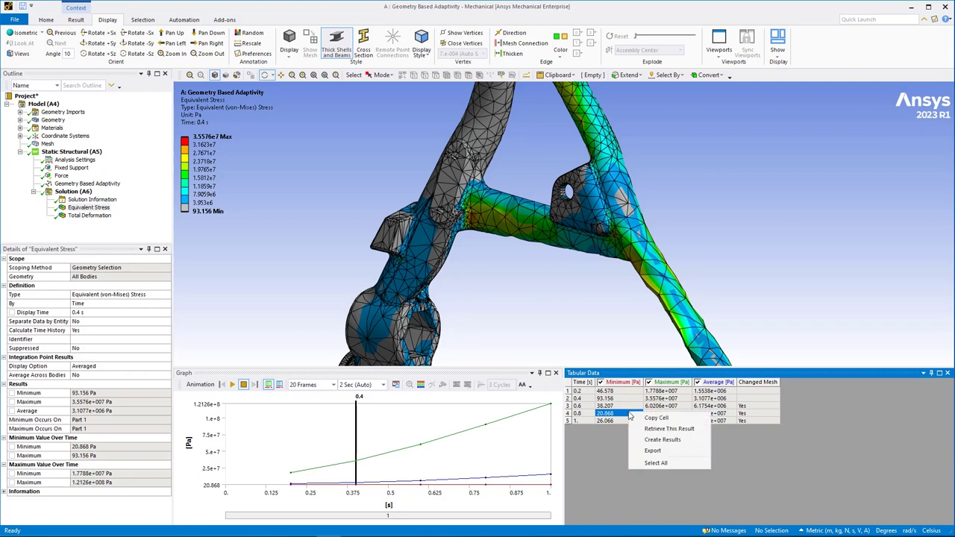
{"action": "left_click", "coordinate": [640, 430]}
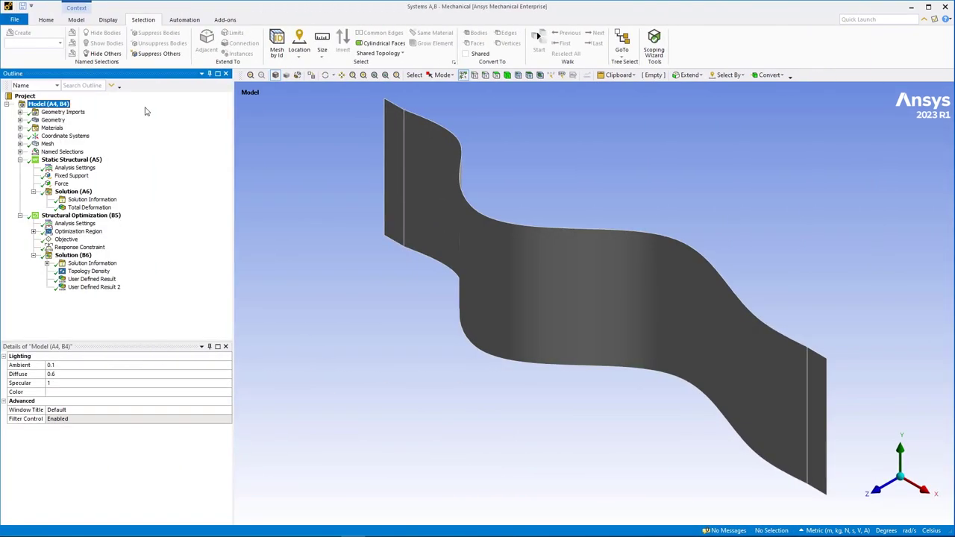
Review the Structural Optimization setup, its Optimization Region and the optimization type setting
{"action": "left_click", "coordinate": [137, 217]}
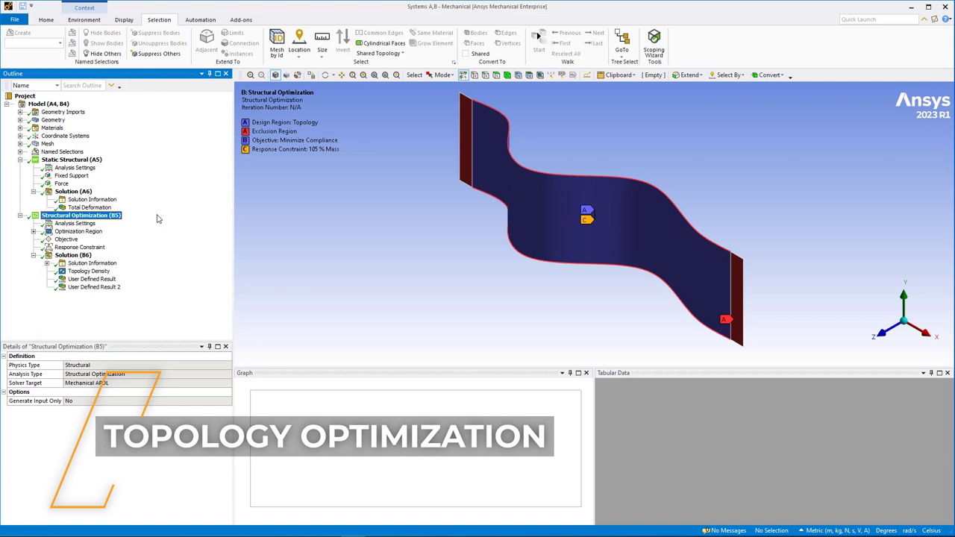
{"action": "left_click", "coordinate": [90, 234]}
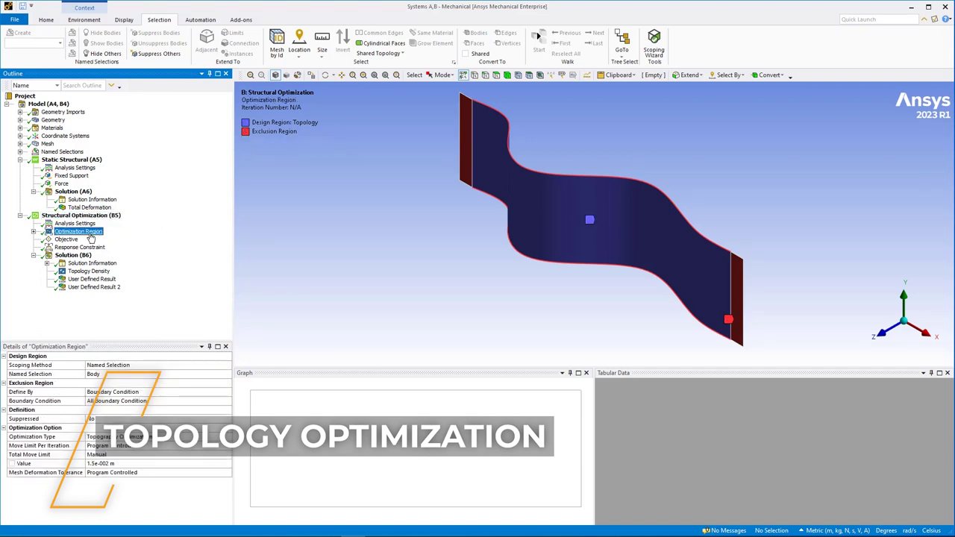
{"action": "left_click", "coordinate": [72, 437]}
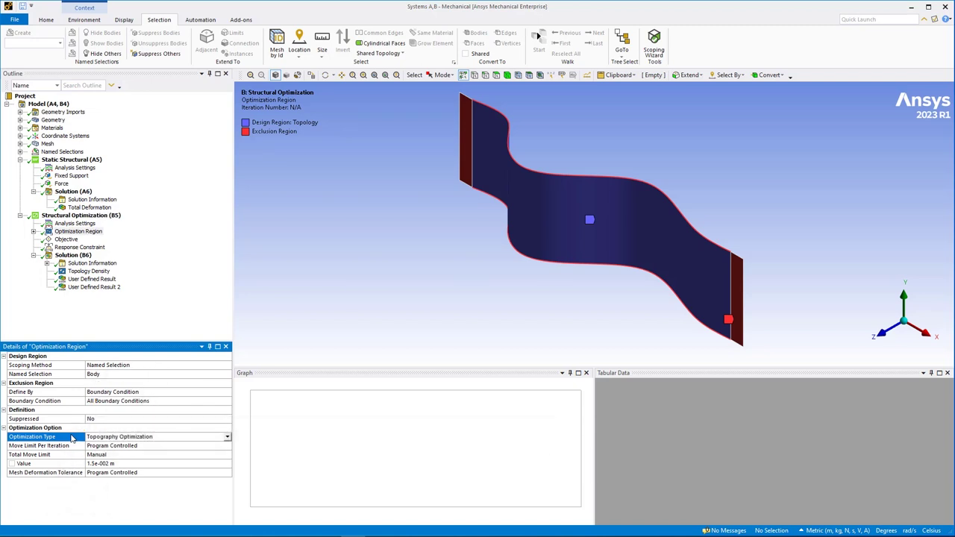
Step from Topology Density through User Defined Result to User Defined Result 2's displacement vectors
{"action": "left_click", "coordinate": [105, 271]}
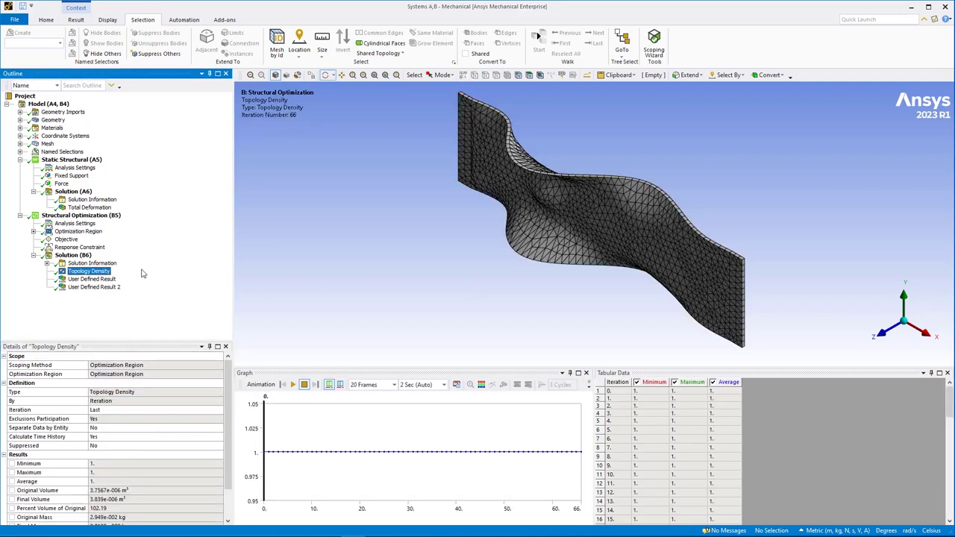
{"action": "key", "text": "Down"}
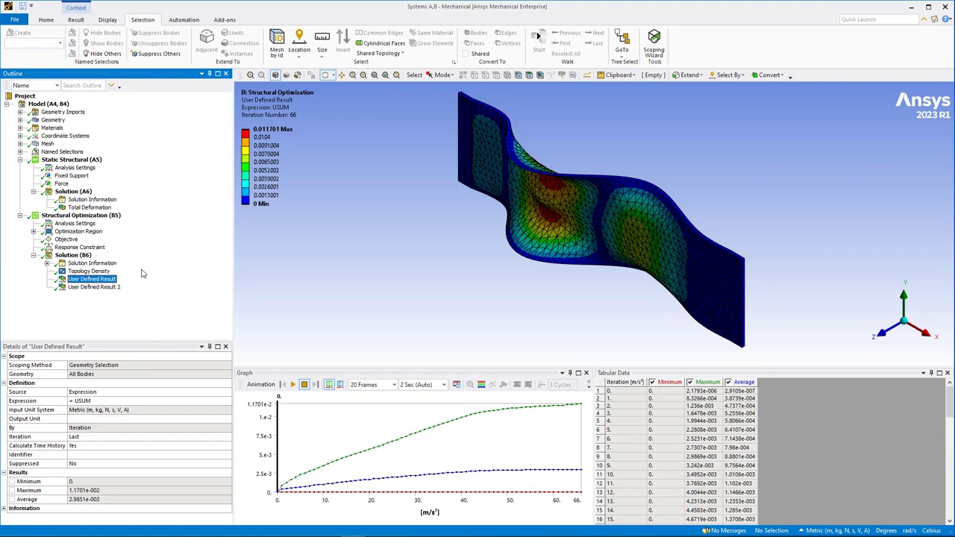
{"action": "key", "text": "Down"}
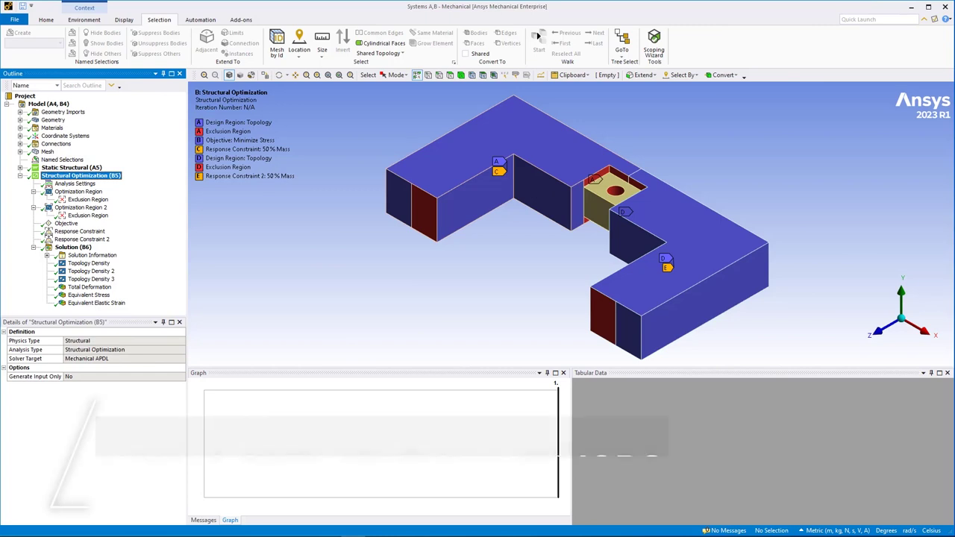
Inspect Optimization Regions 1 and 2 and Response Constraints 1 and 2, then show Topology Density
{"action": "left_click", "coordinate": [78, 191]}
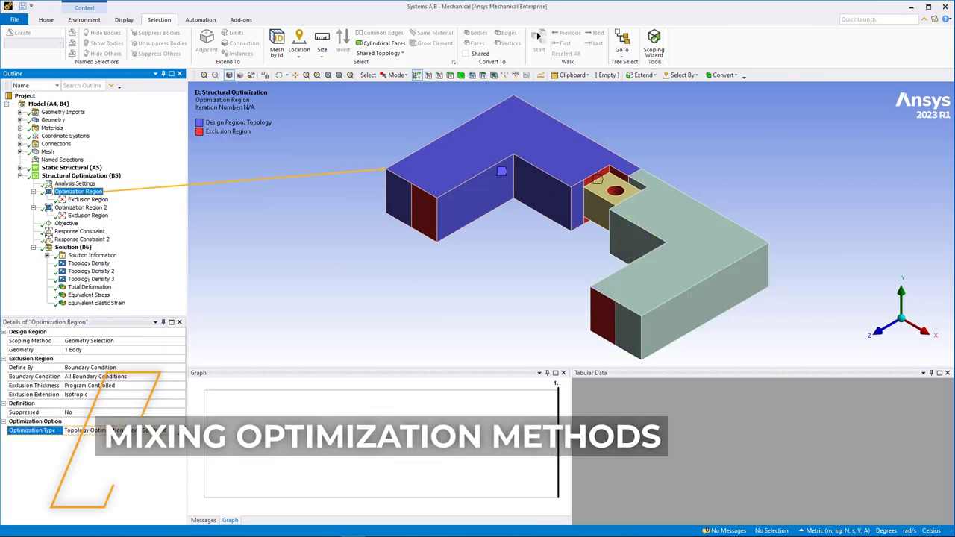
{"action": "left_click", "coordinate": [78, 207]}
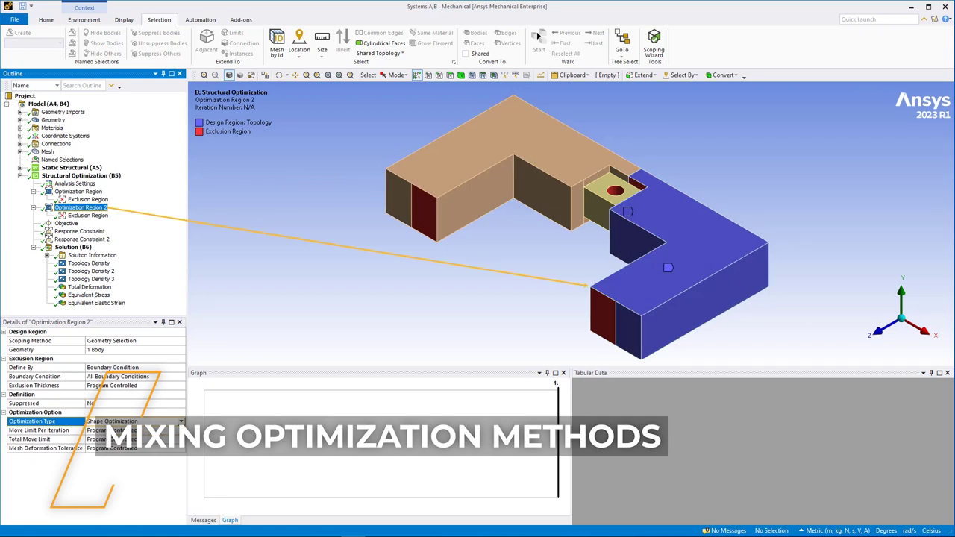
{"action": "left_click", "coordinate": [79, 231]}
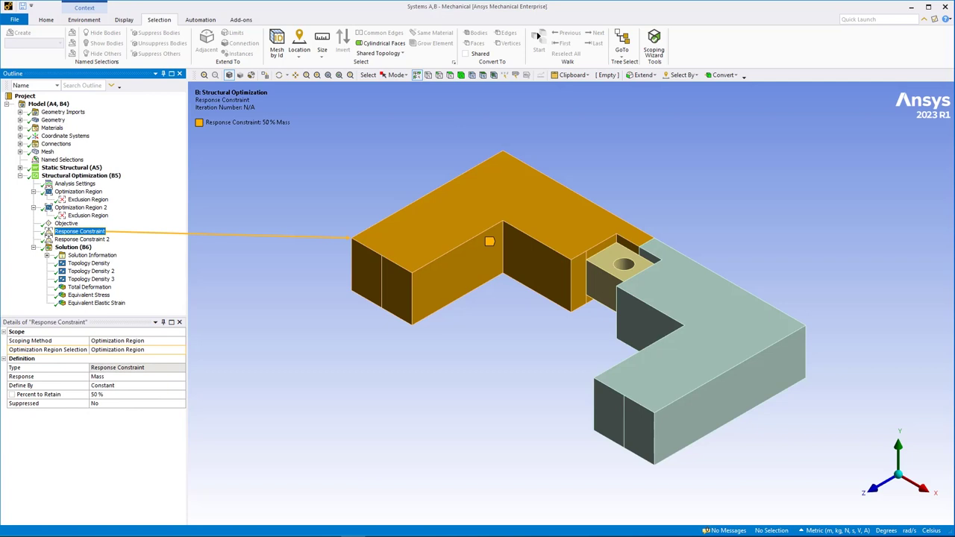
{"action": "left_click", "coordinate": [81, 239]}
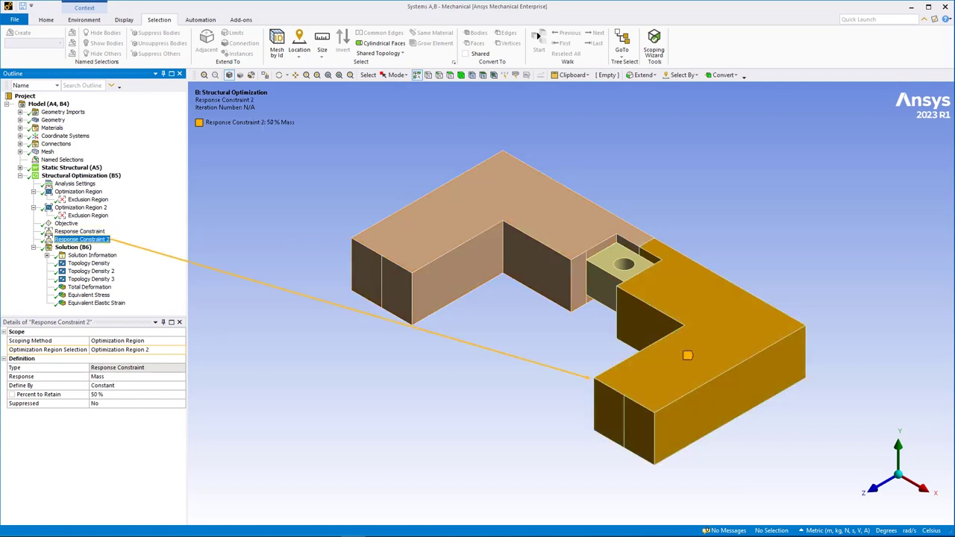
{"action": "left_click", "coordinate": [89, 263]}
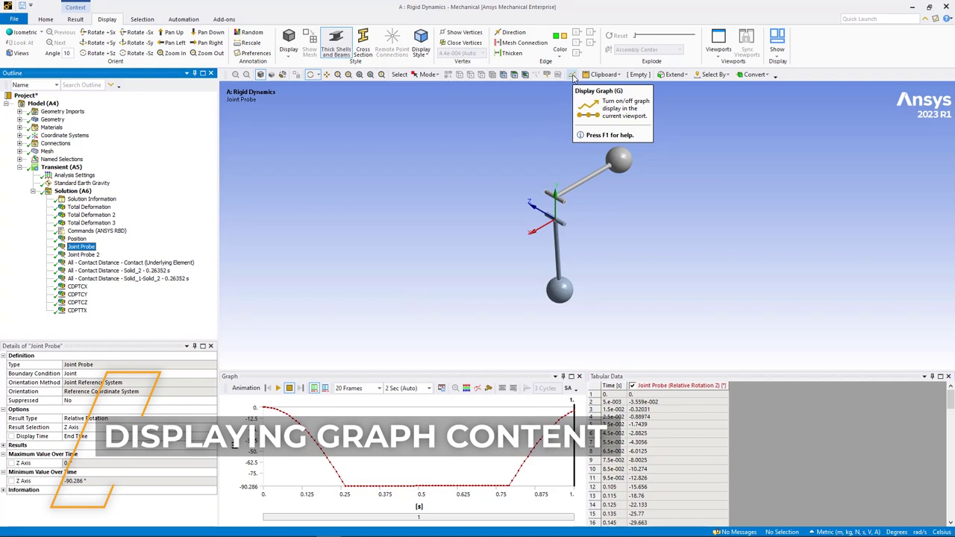
Split the graphics into two horizontal viewports and show the Contact Distance result below
{"action": "left_click", "coordinate": [572, 75]}
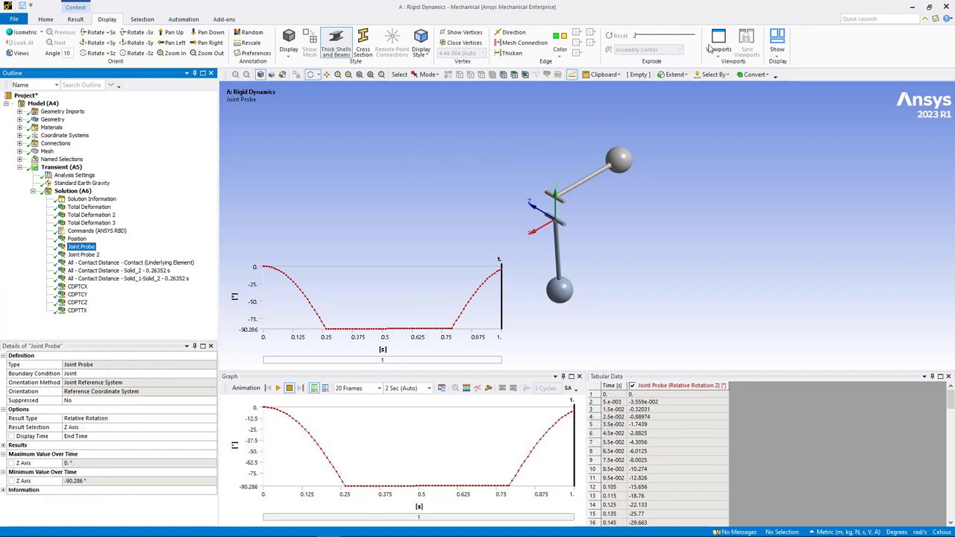
{"action": "left_click", "coordinate": [718, 41]}
{"action": "left_click", "coordinate": [736, 77]}
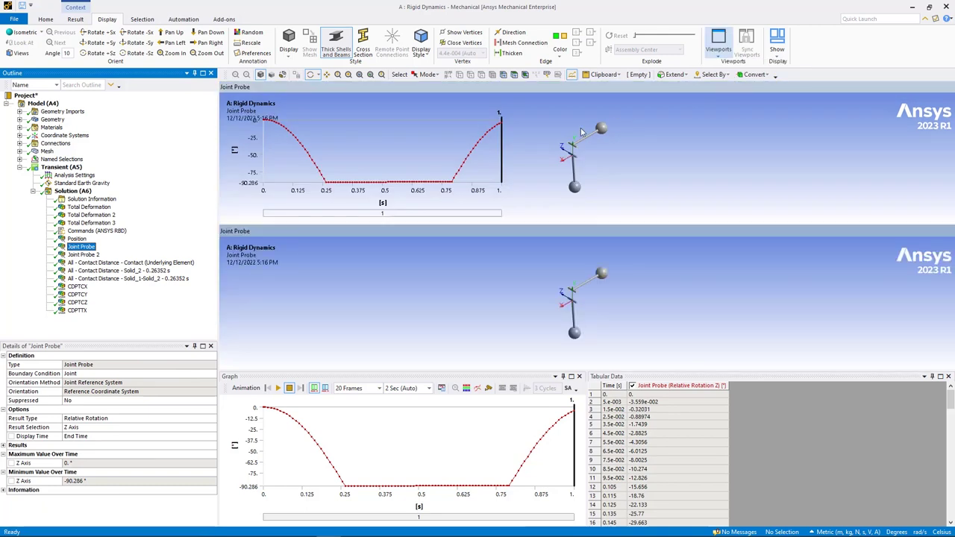
{"action": "left_click", "coordinate": [135, 263]}
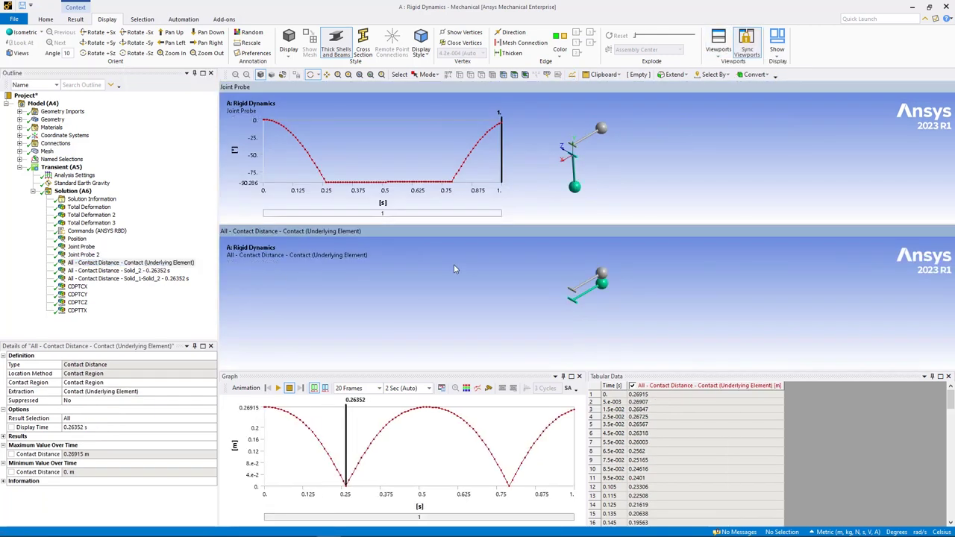
Show the contact-distance chart in the viewport, enlarge it, play the animation, and move the chart right
{"action": "left_click", "coordinate": [572, 75]}
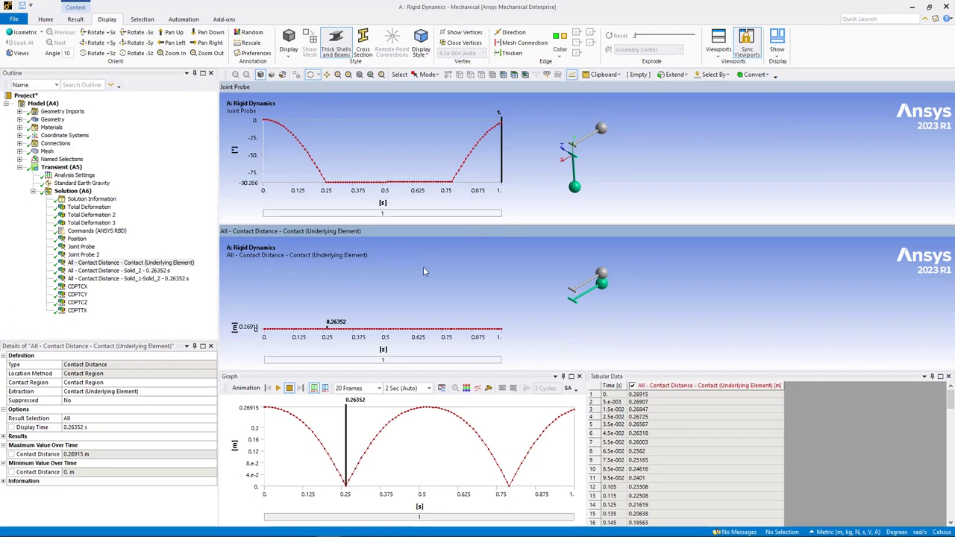
{"action": "left_click", "coordinate": [385, 327]}
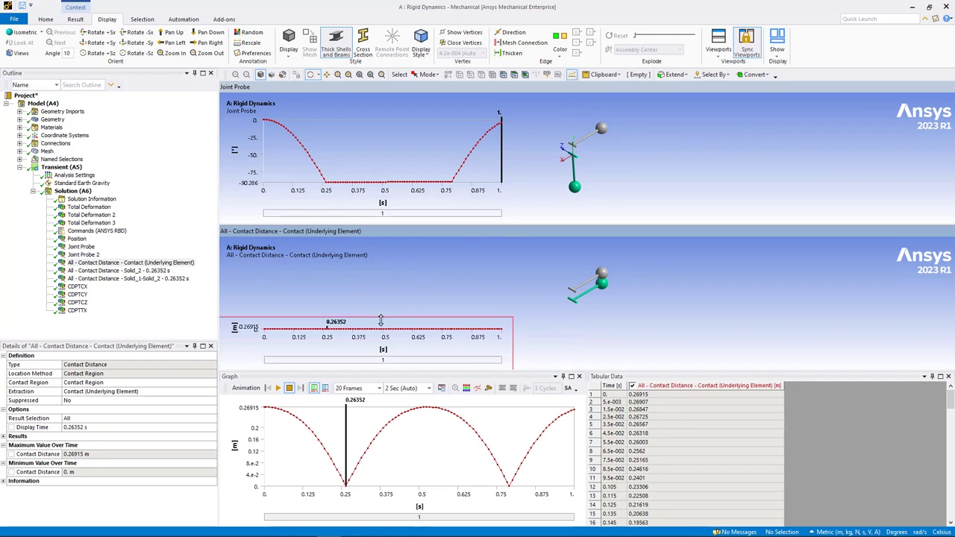
{"action": "left_click_drag", "start_coordinate": [379, 316], "coordinate": [378, 277]}
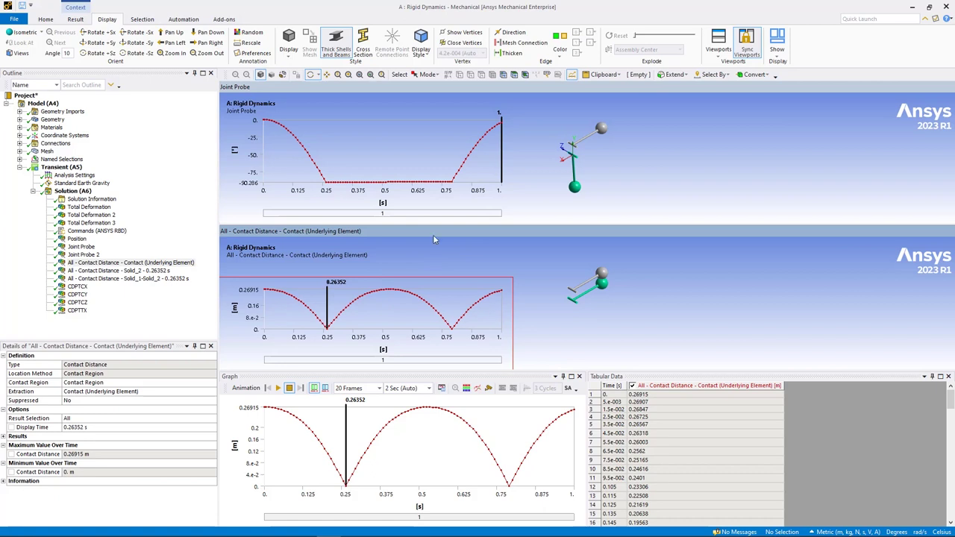
{"action": "left_click", "coordinate": [276, 389]}
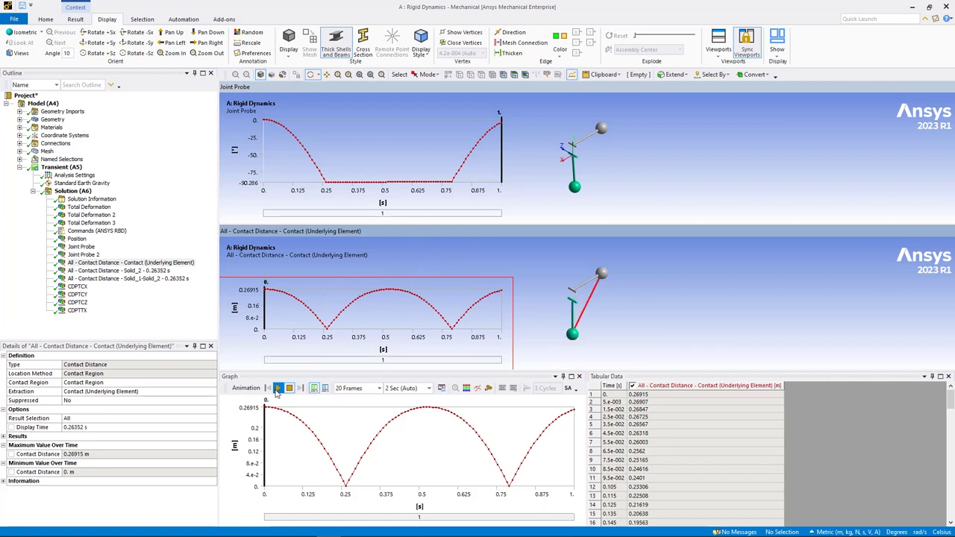
{"action": "left_click", "coordinate": [289, 388]}
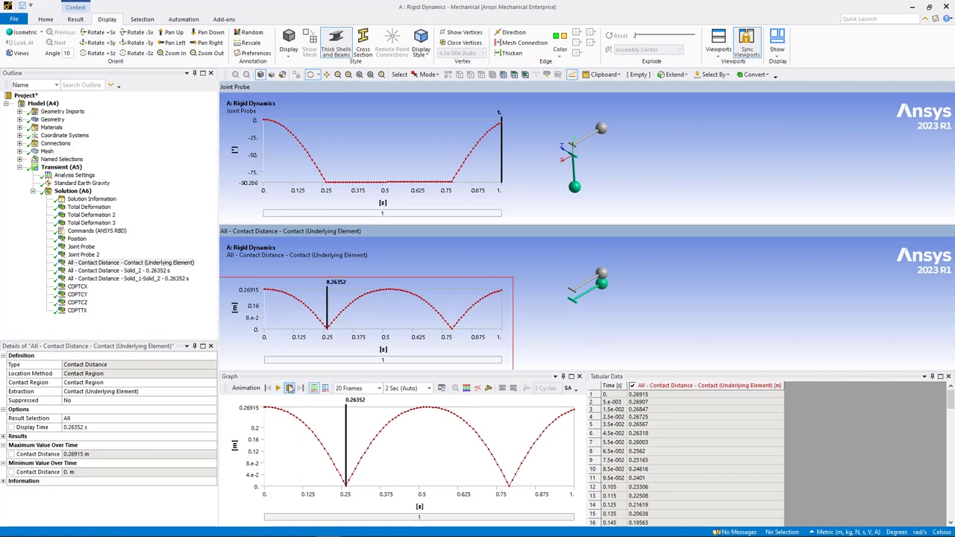
{"action": "left_click_drag", "start_coordinate": [306, 325], "coordinate": [703, 320]}
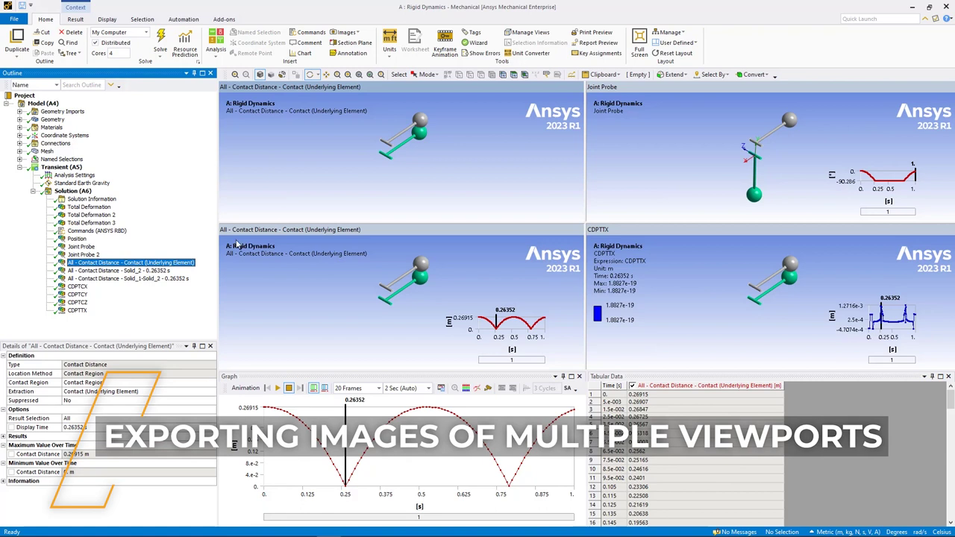
Save a composite image of all viewports with appended graphs and borders as CDPTTX
{"action": "left_click", "coordinate": [351, 33]}
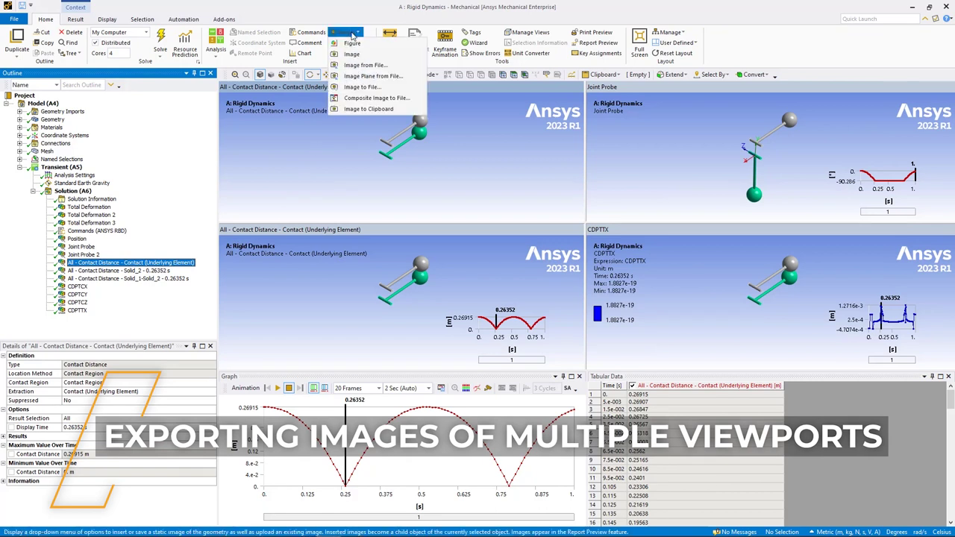
{"action": "left_click", "coordinate": [413, 99]}
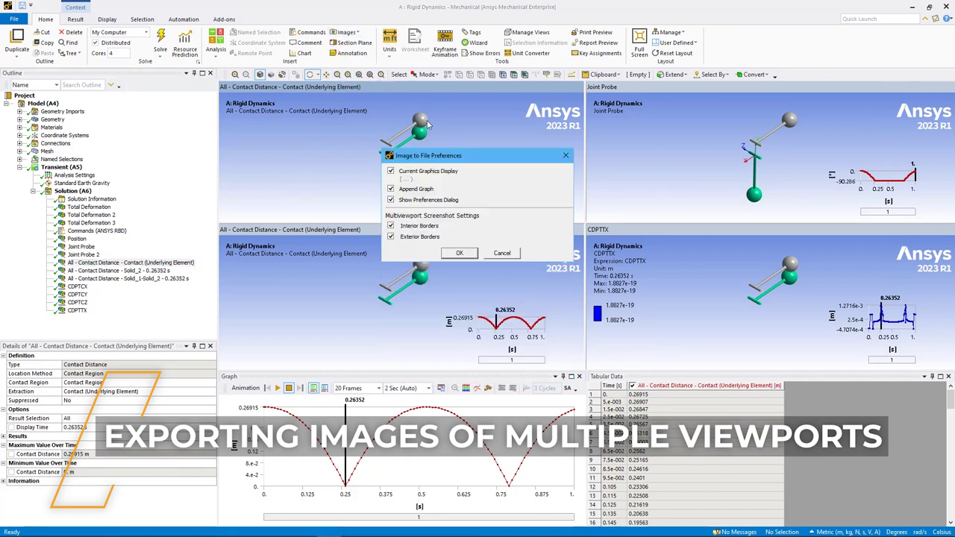
{"action": "left_click", "coordinate": [460, 254]}
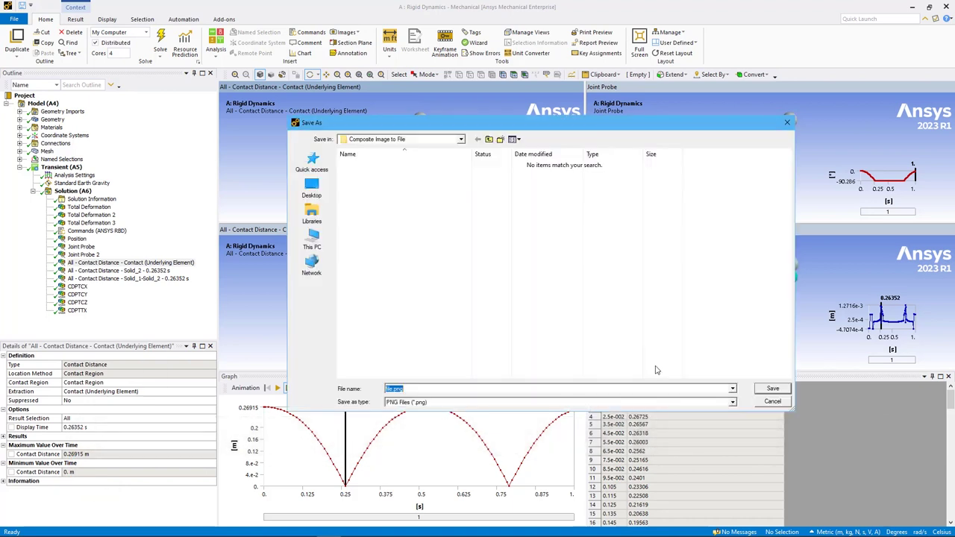
{"action": "type", "text": "CDPTTX"}
{"action": "left_click", "coordinate": [772, 388]}
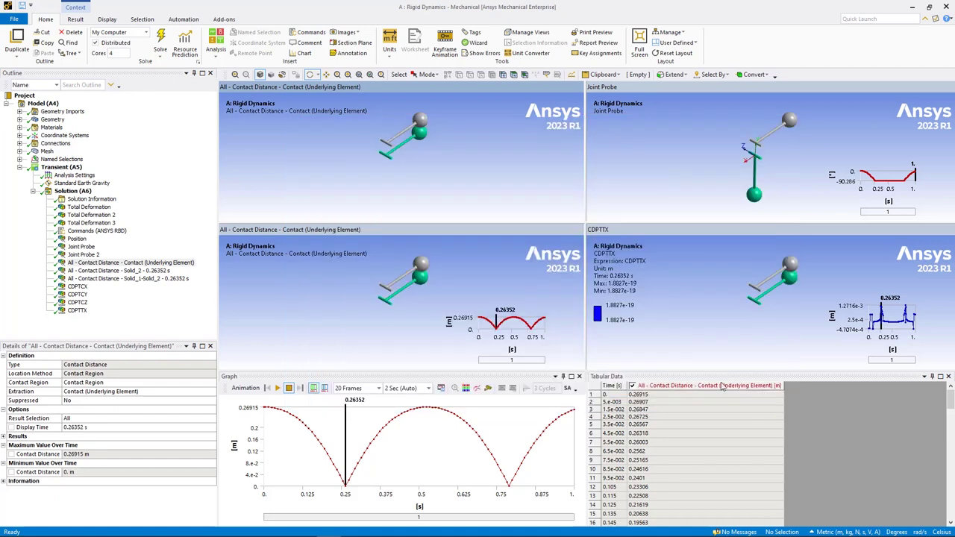
{"action": "left_click", "coordinate": [488, 329]}
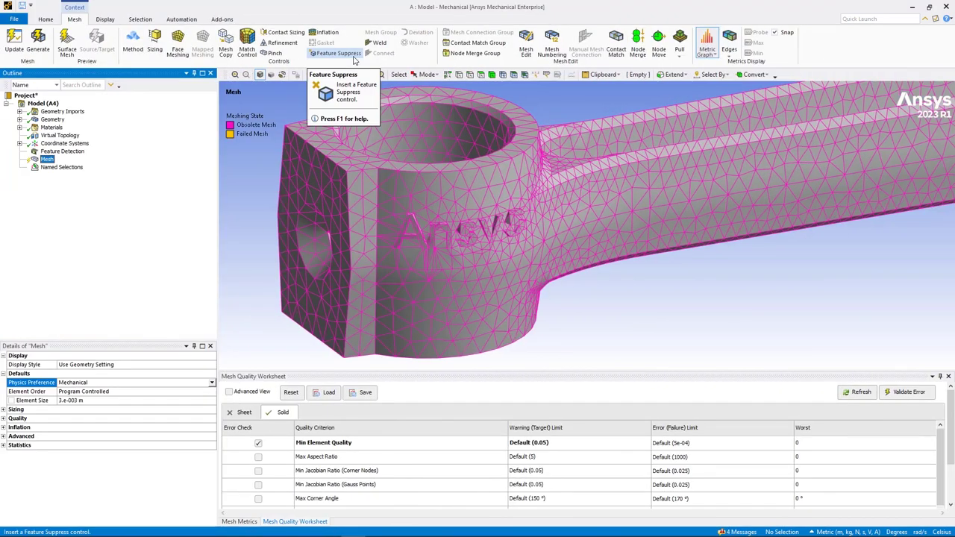
Add a Feature Suppress mesh control scoped to the connecting-rod body
{"action": "left_click", "coordinate": [339, 54]}
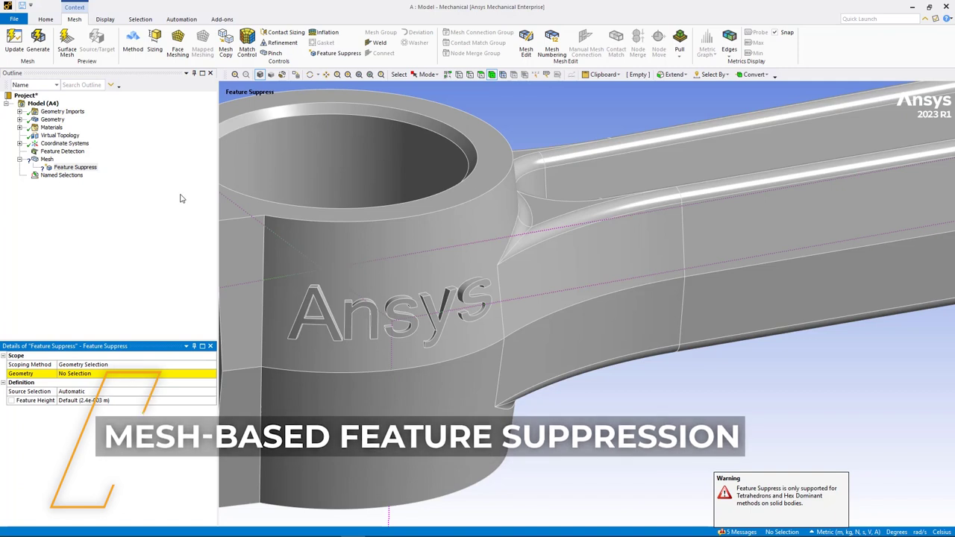
{"action": "left_click", "coordinate": [295, 232]}
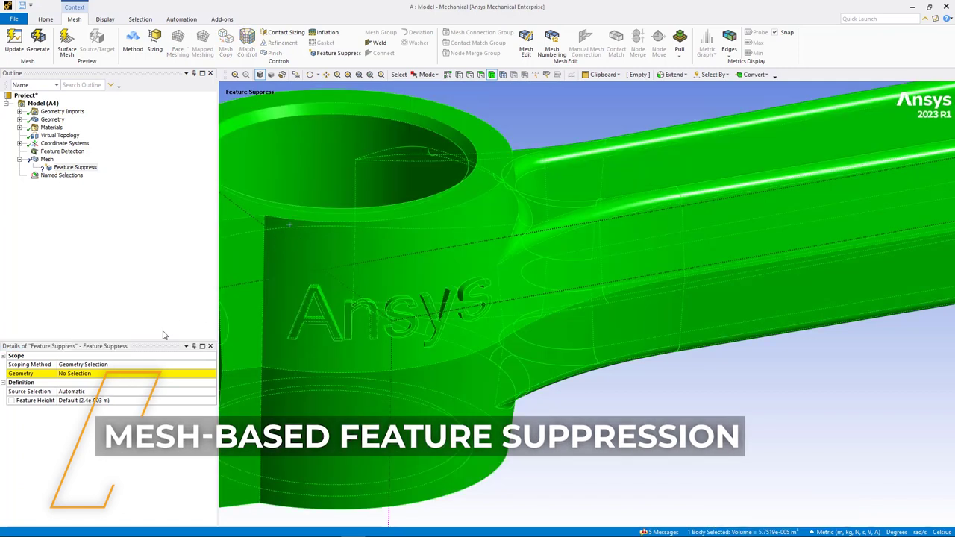
{"action": "left_click", "coordinate": [89, 376]}
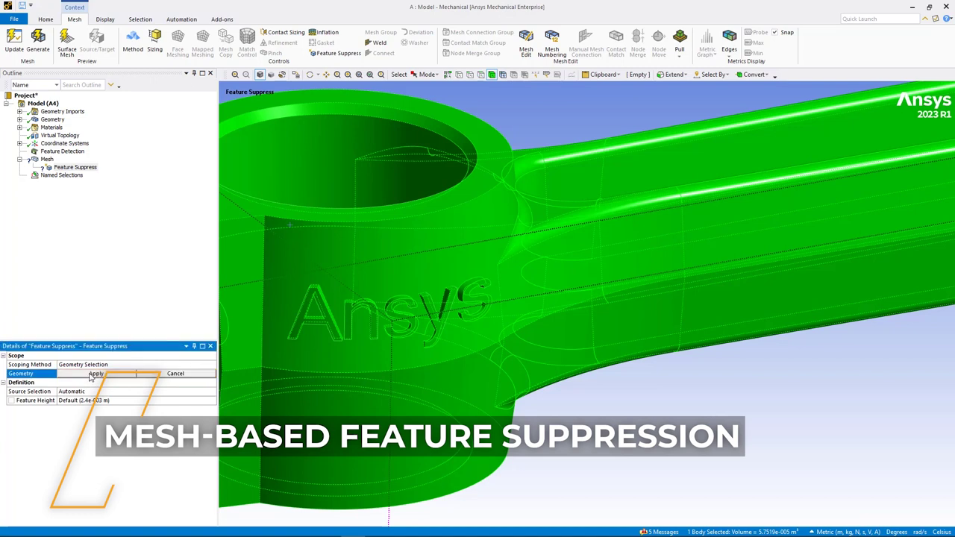
{"action": "left_click", "coordinate": [93, 375]}
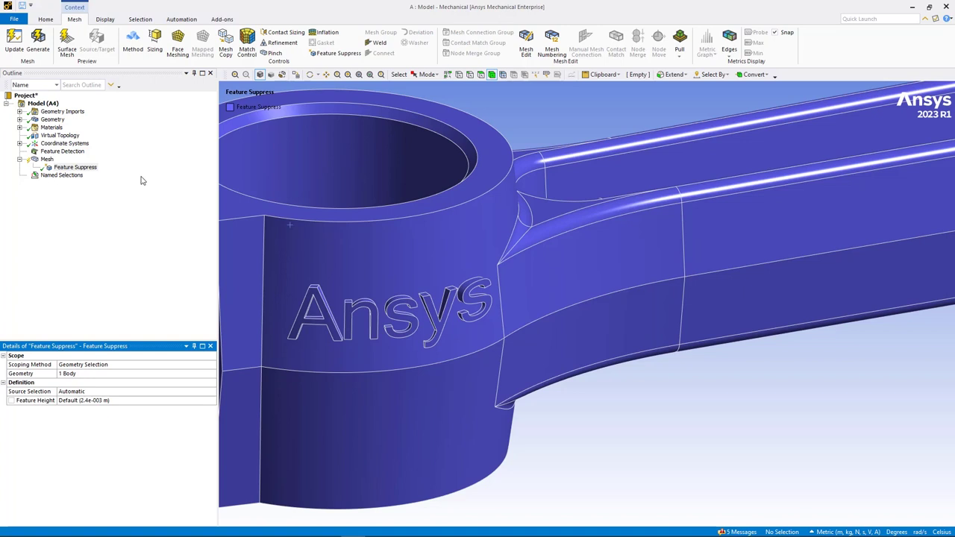
Highlight the control's suppressible features, the embossed Ansys logo faces
{"action": "right_click", "coordinate": [94, 171]}
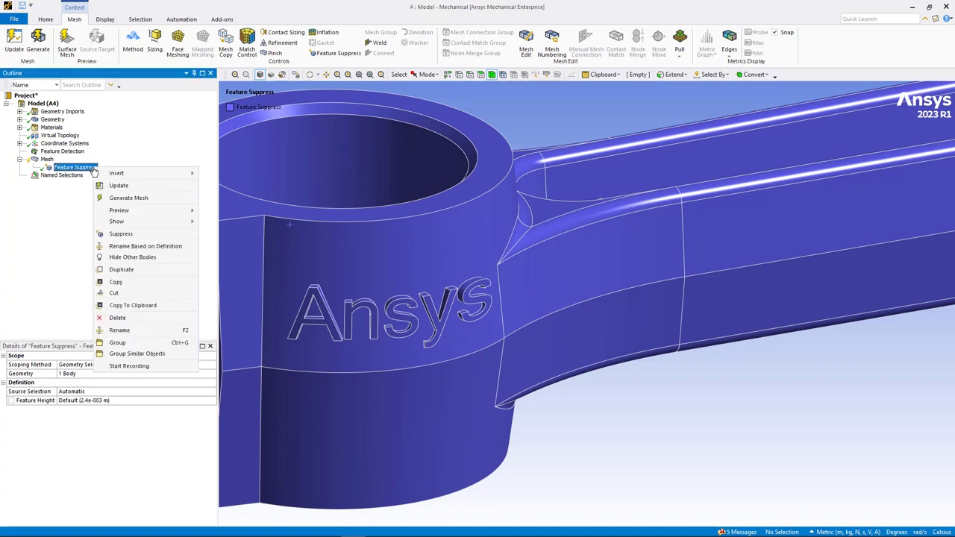
{"action": "mouse_move", "coordinate": [184, 224]}
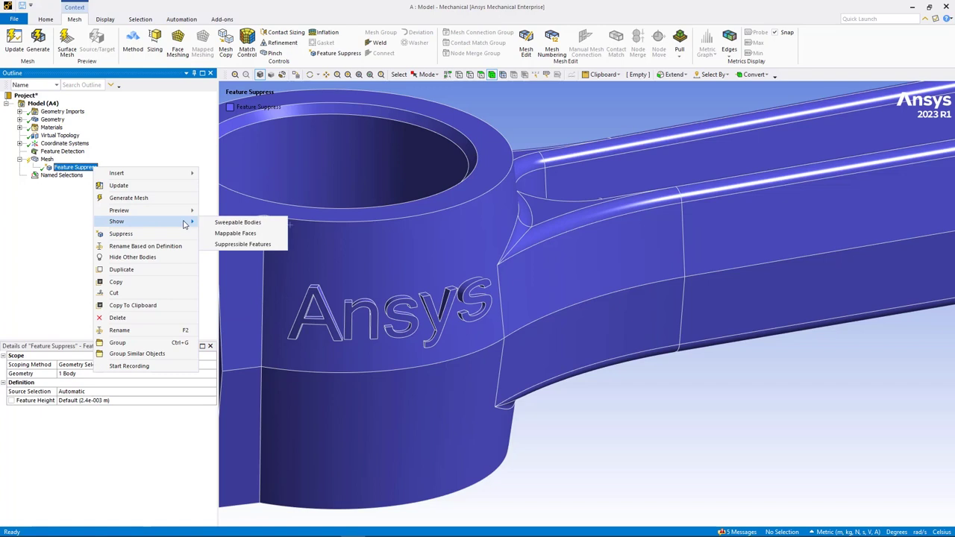
{"action": "left_click", "coordinate": [210, 249]}
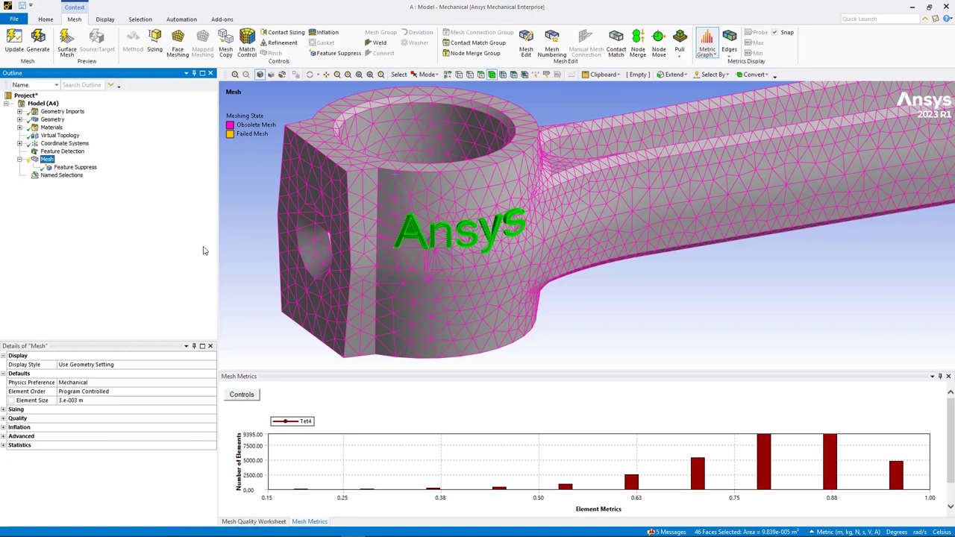
Generate the mesh again with the Feature Suppress control applied to the connecting rod
{"action": "right_click", "coordinate": [46, 160]}
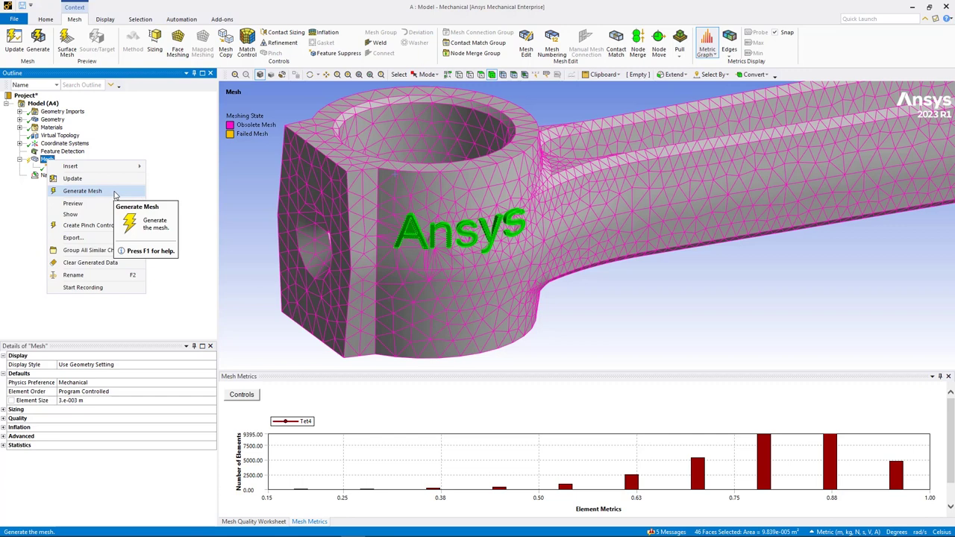
{"action": "left_click", "coordinate": [114, 193]}
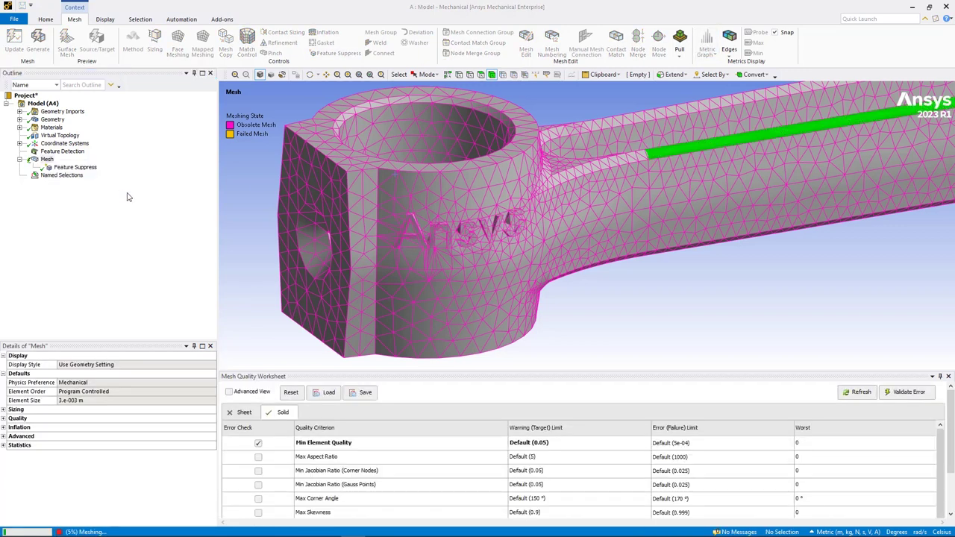